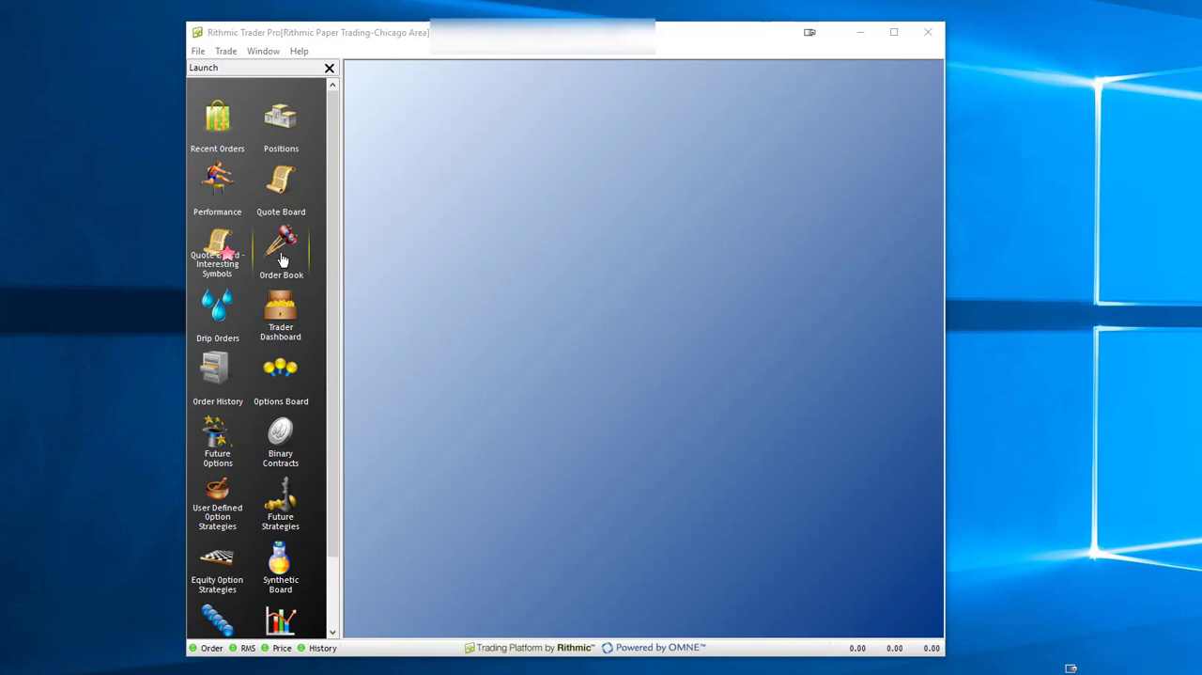
# Open a new empty Order Book window from the File menu.
pyautogui.click(201, 54)
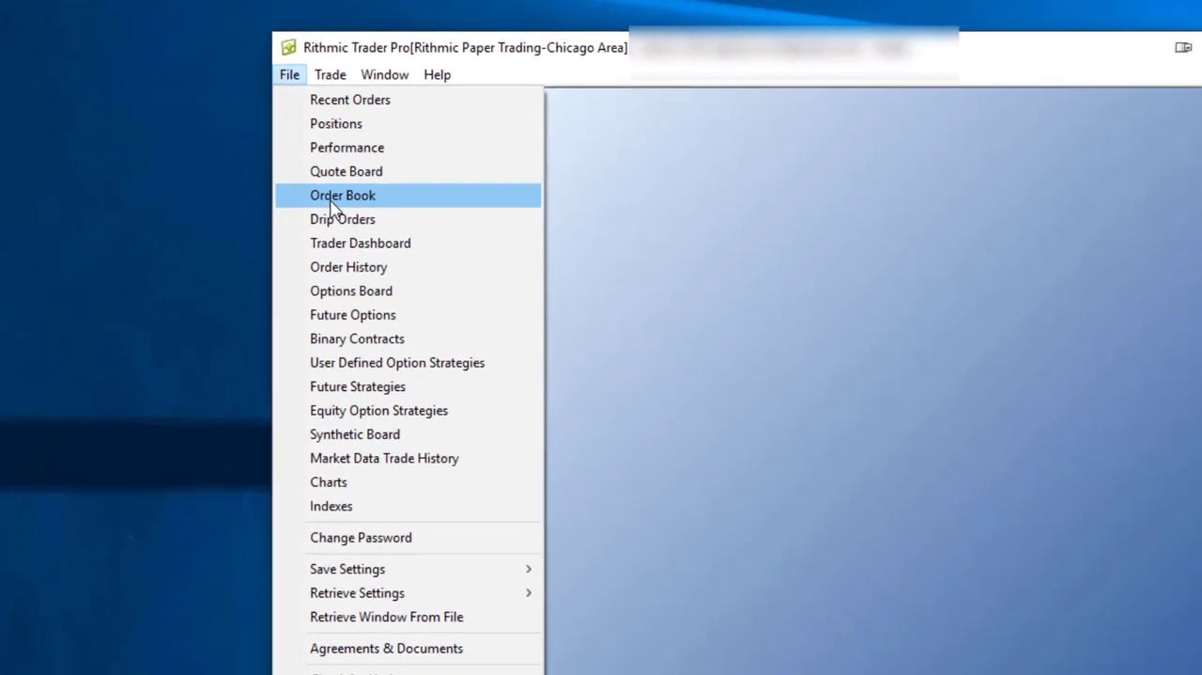
pyautogui.click(359, 218)
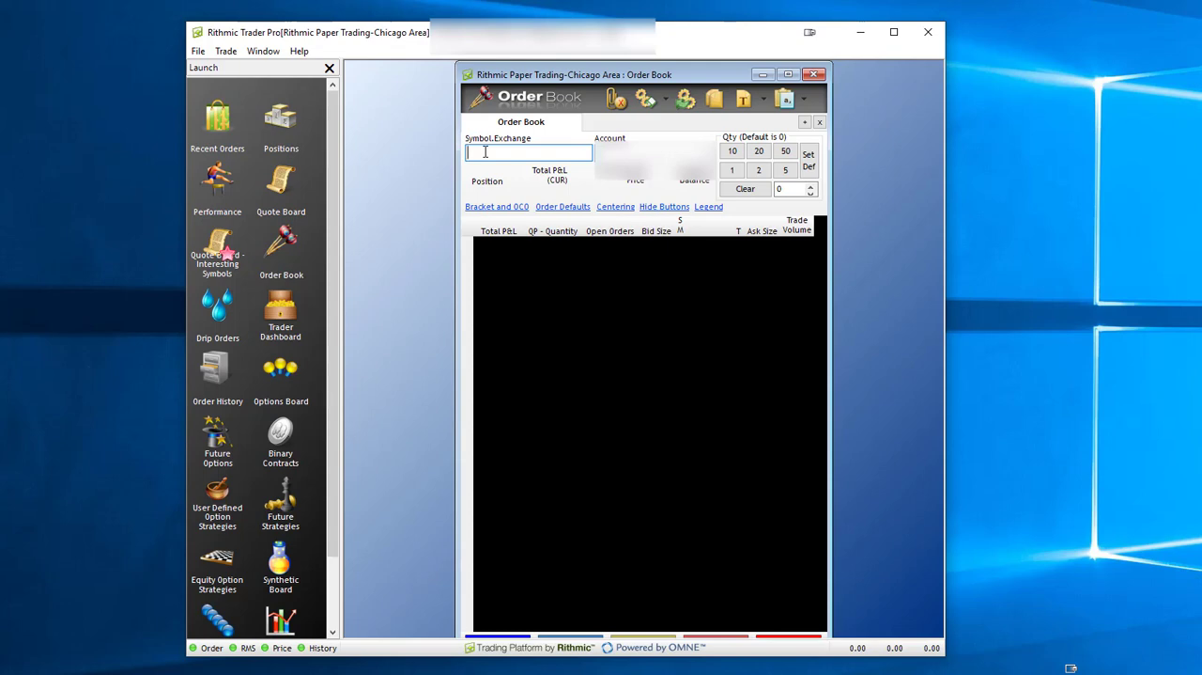
pyautogui.write('esz9')
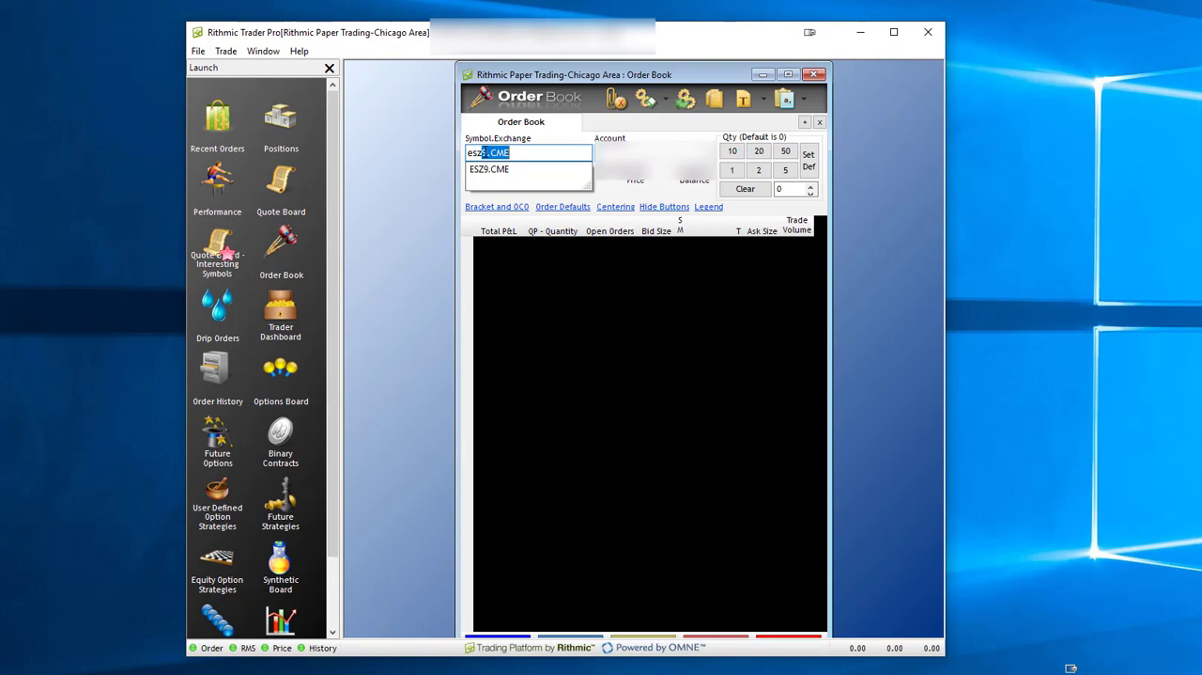
pyautogui.write('.cme')
# Load the ESZ9.CME E-Mini S&P 500 contract so its live price ladder appears.
pyautogui.press('Return')
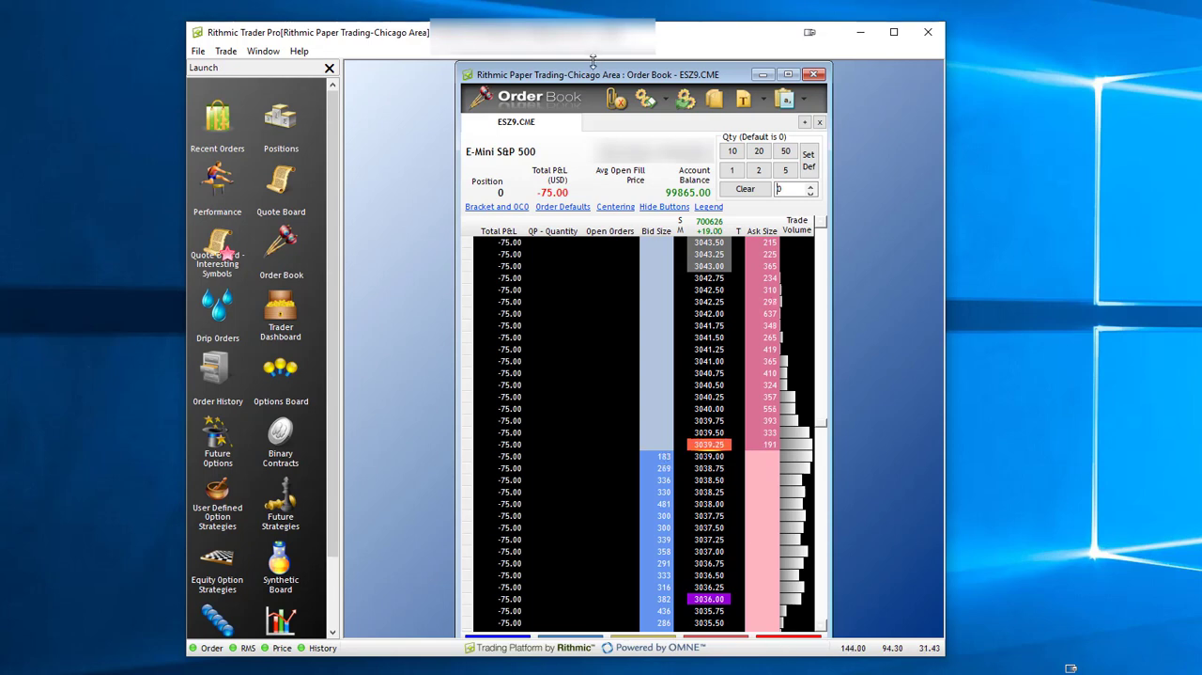
pyautogui.moveTo(593, 66); pyautogui.dragTo(590, 80)
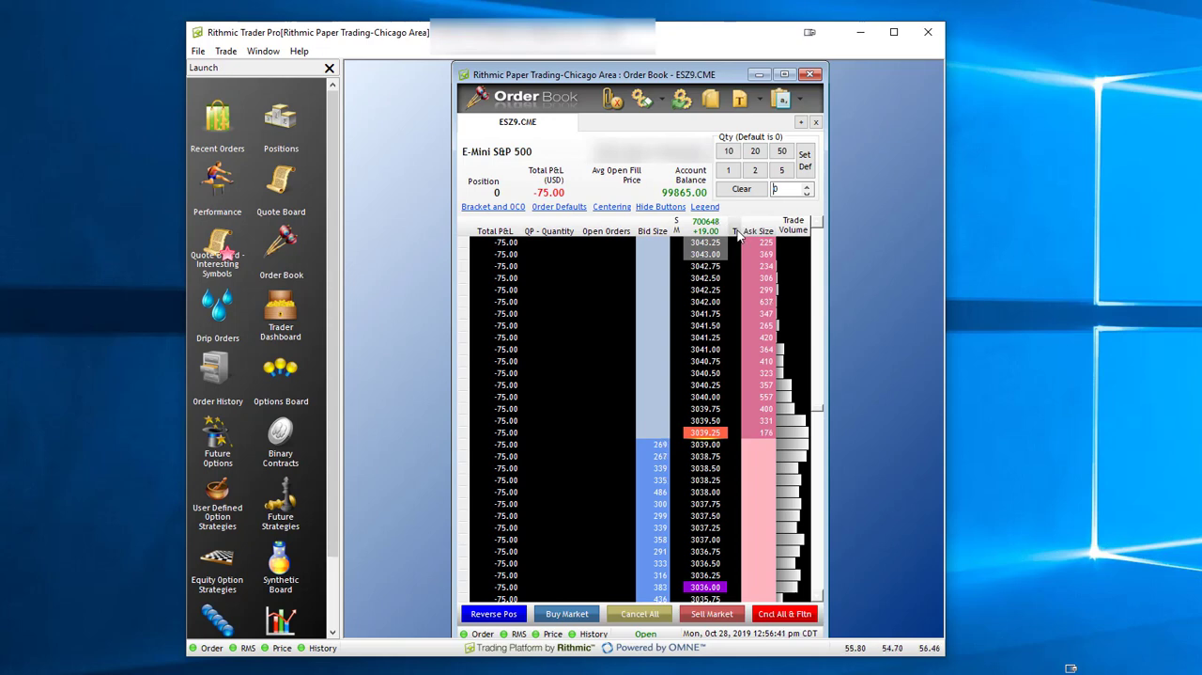
# Set the order quantity to 1 and make it the Order Book's default quantity.
pyautogui.click(733, 318)
pyautogui.click(722, 349)
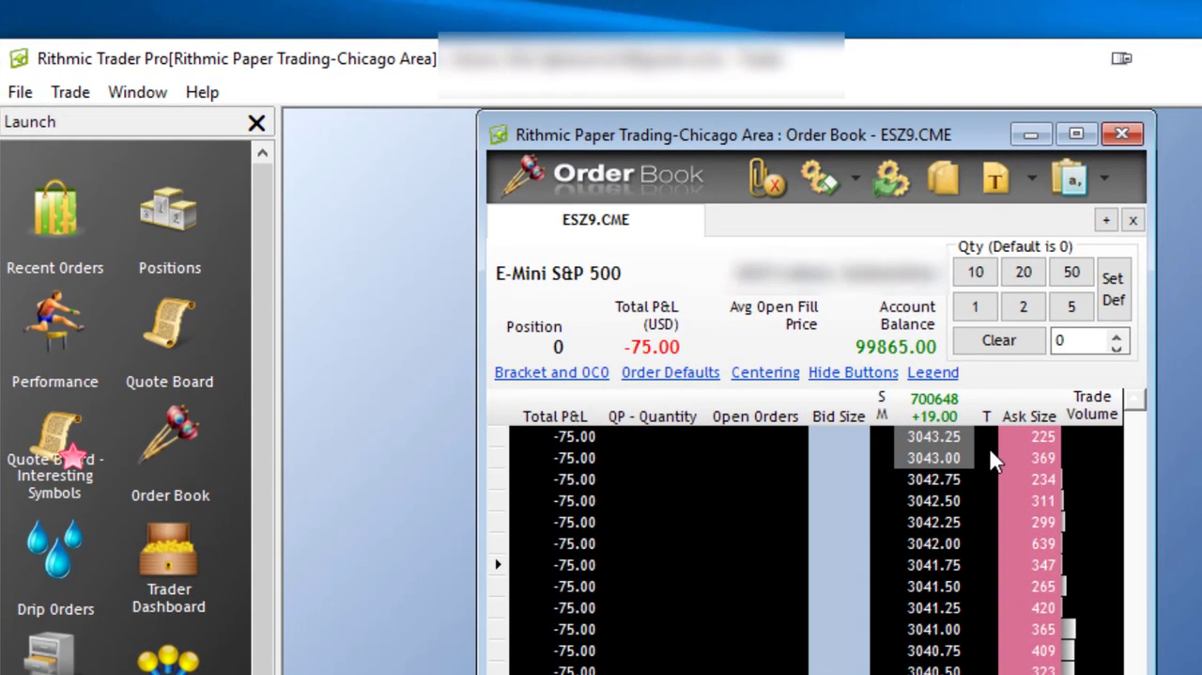
pyautogui.click(1077, 340)
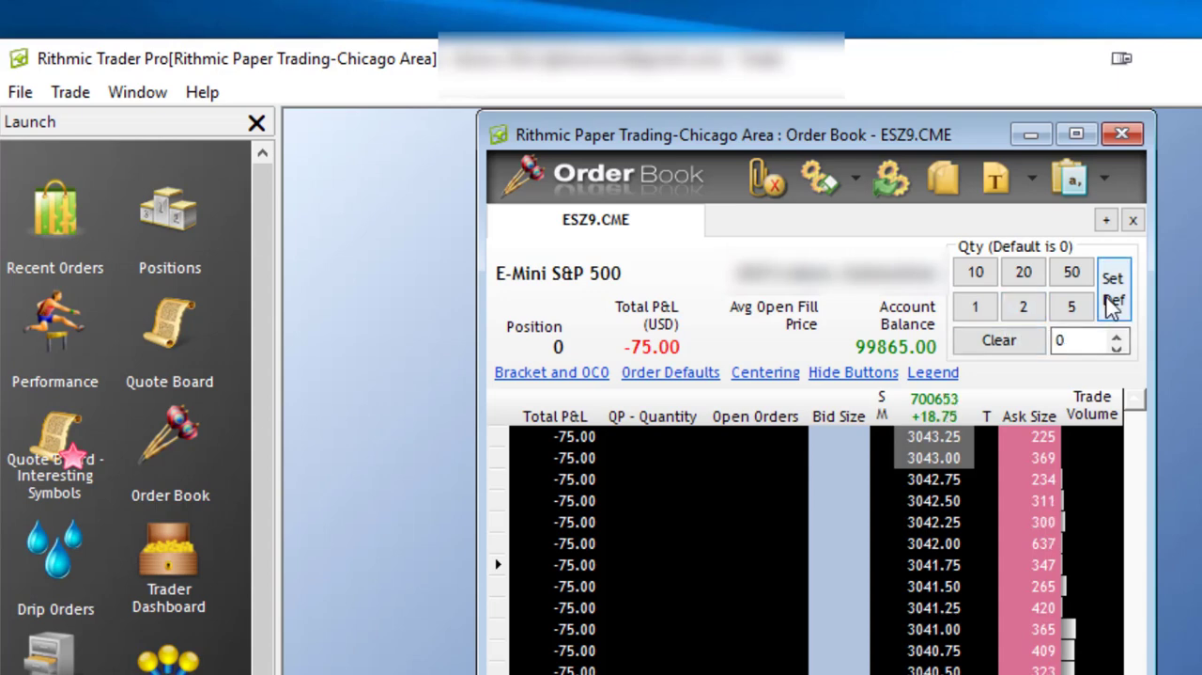
pyautogui.click(973, 315)
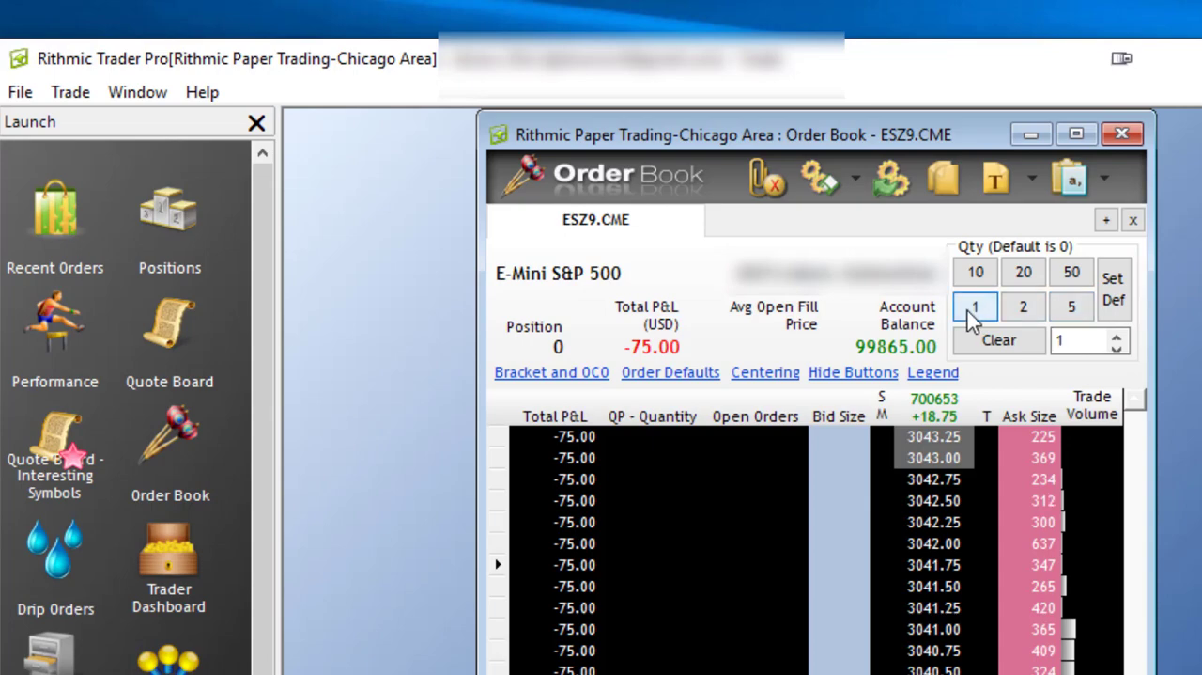
pyautogui.click(1123, 295)
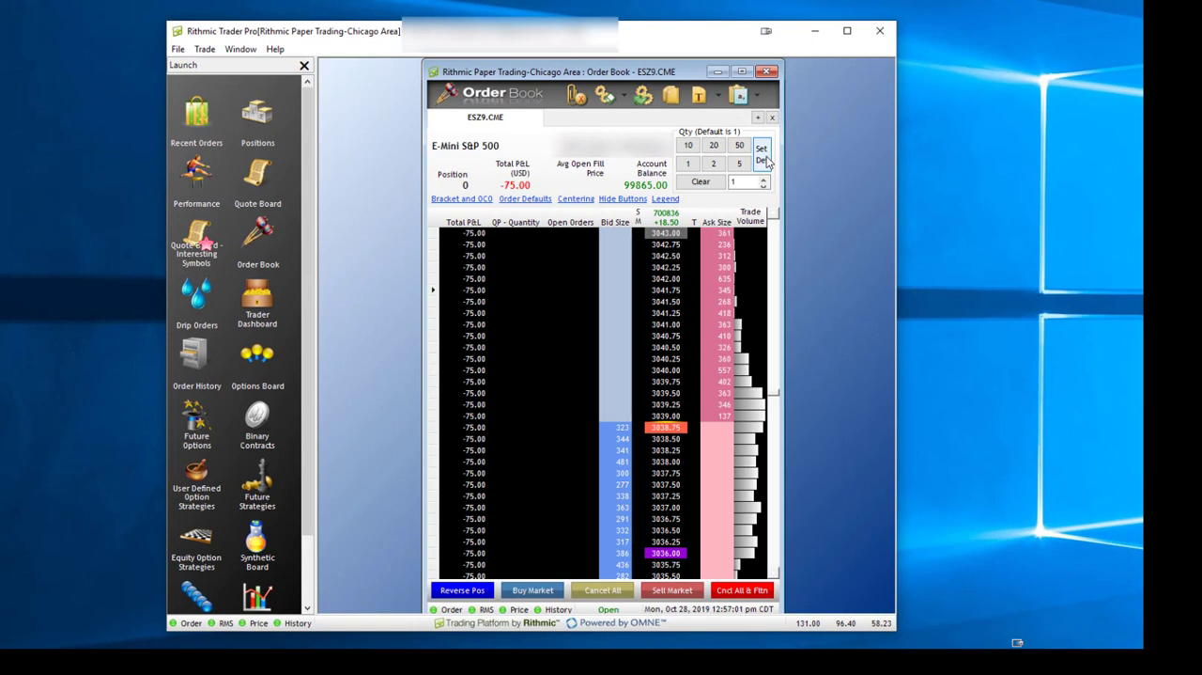
pyautogui.click(693, 296)
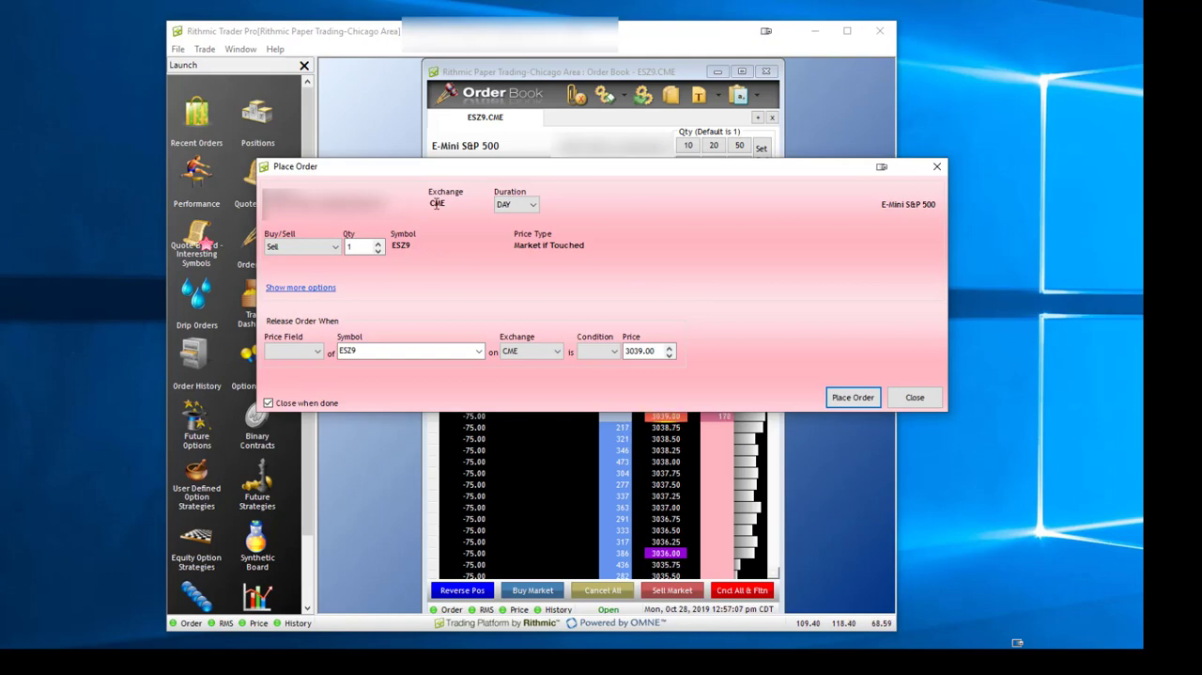
pyautogui.click(936, 166)
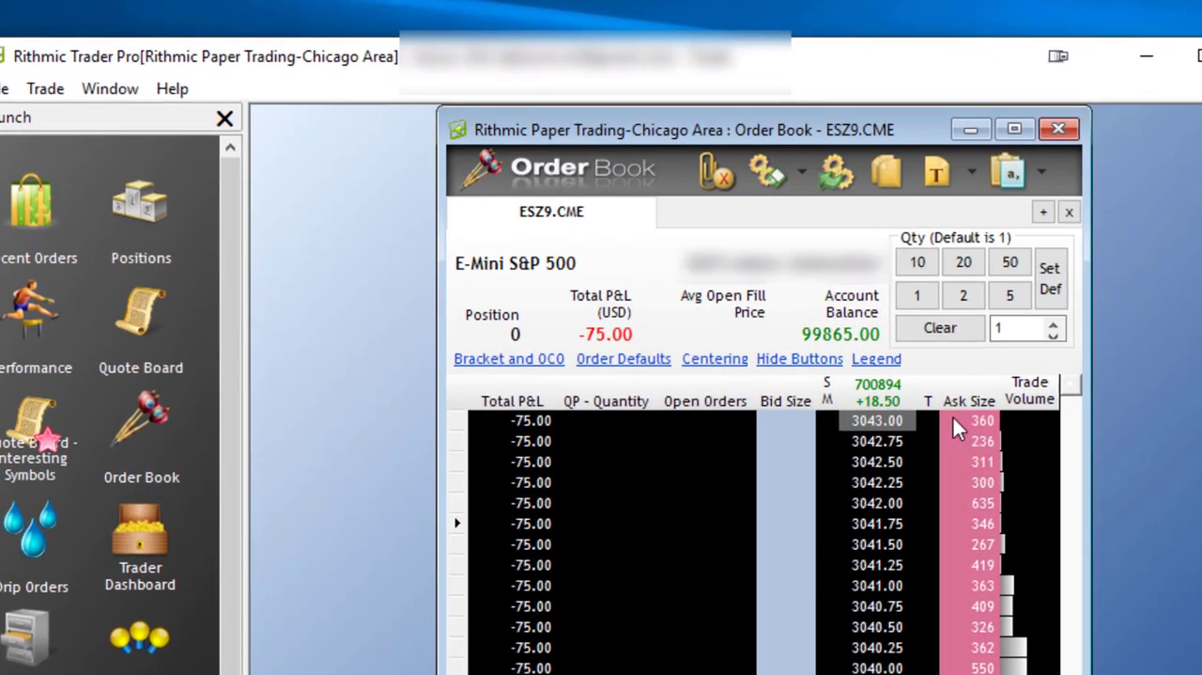
# Hide the T column via Add/Remove Columns and confirm the change.
pyautogui.rightClick(934, 400)
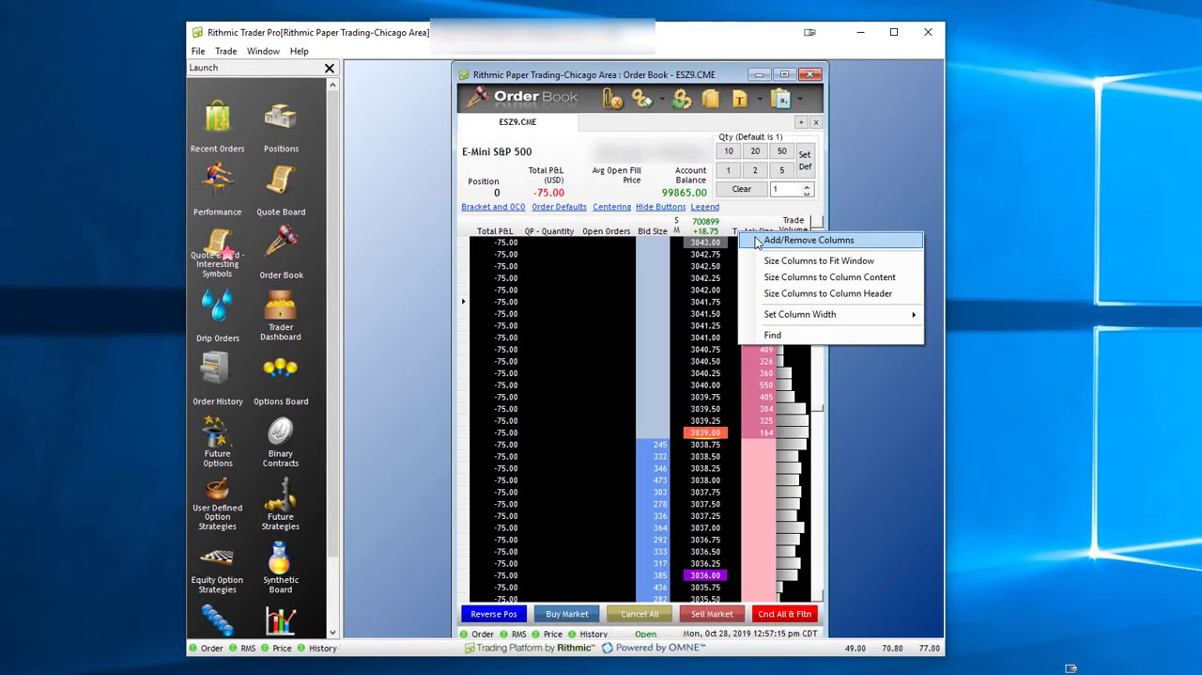
pyautogui.click(808, 241)
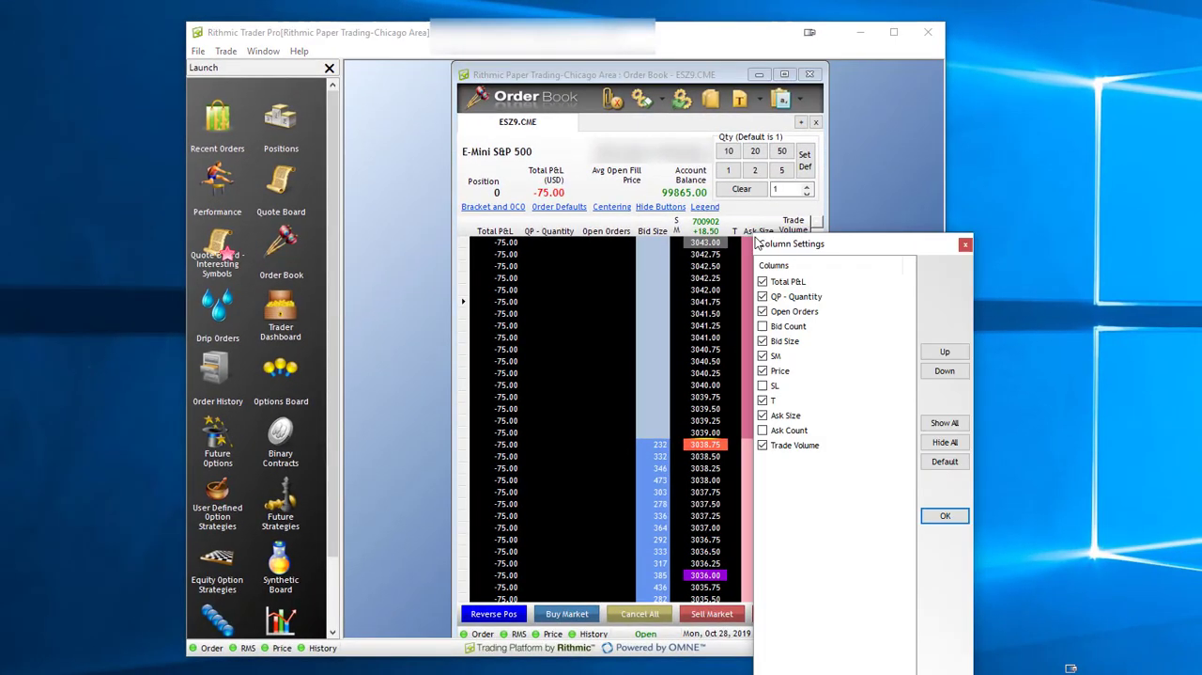
pyautogui.click(763, 401)
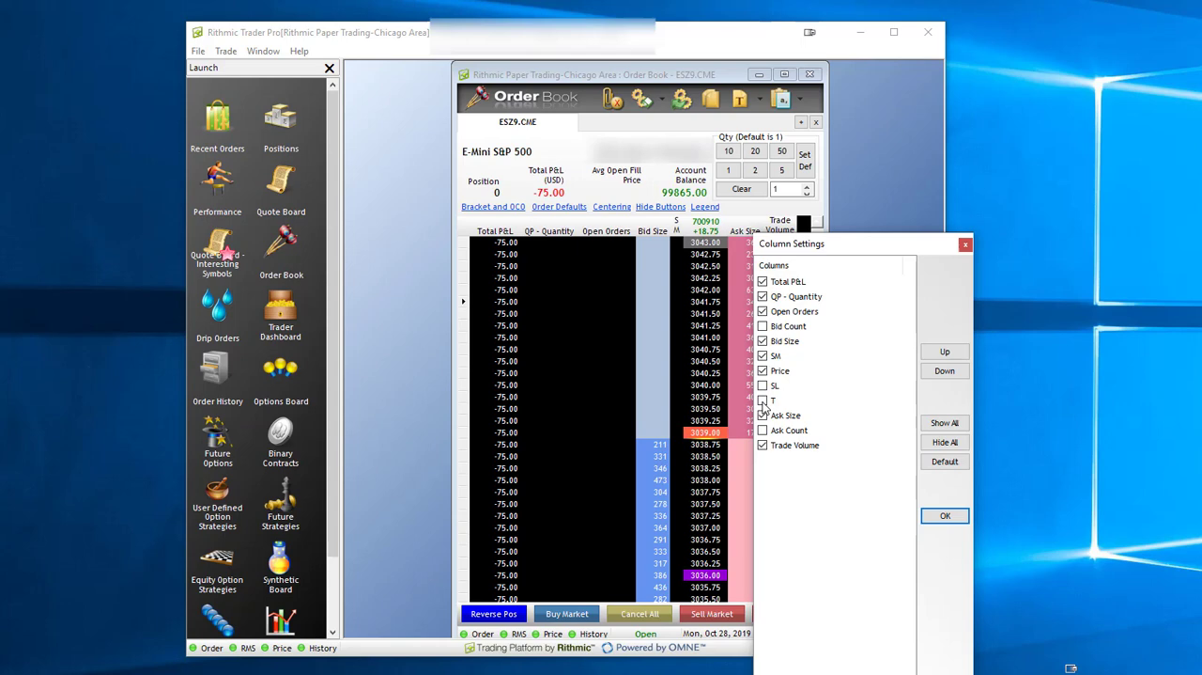
pyautogui.click(945, 515)
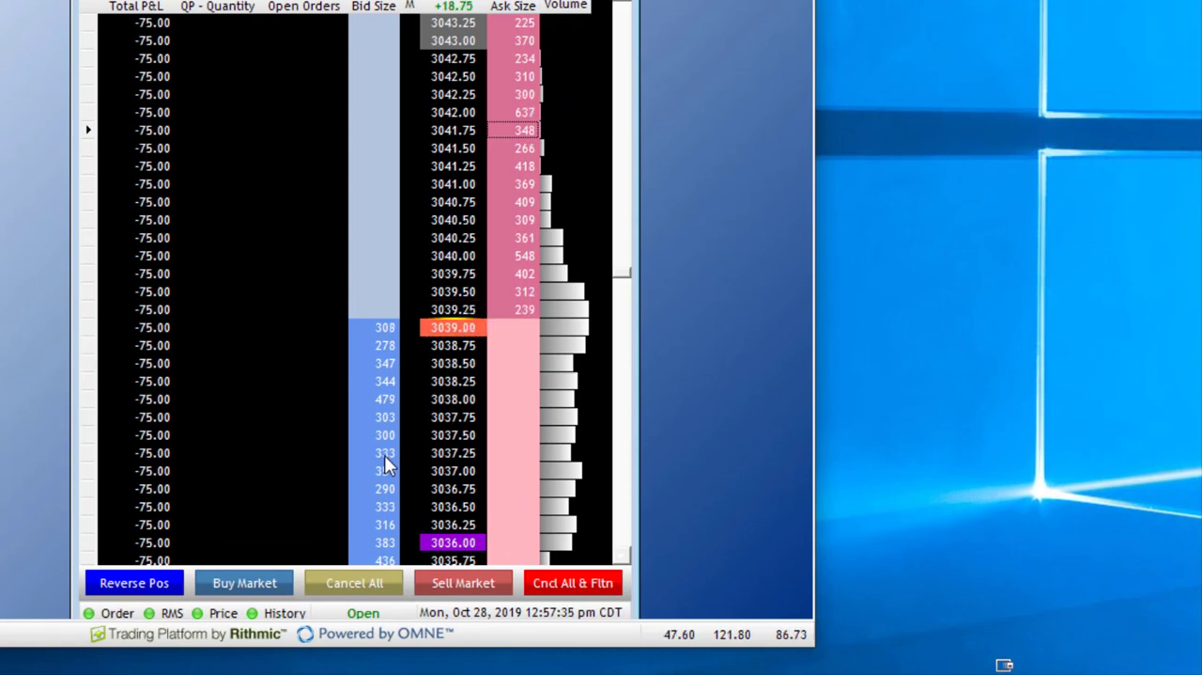
pyautogui.click(384, 457)
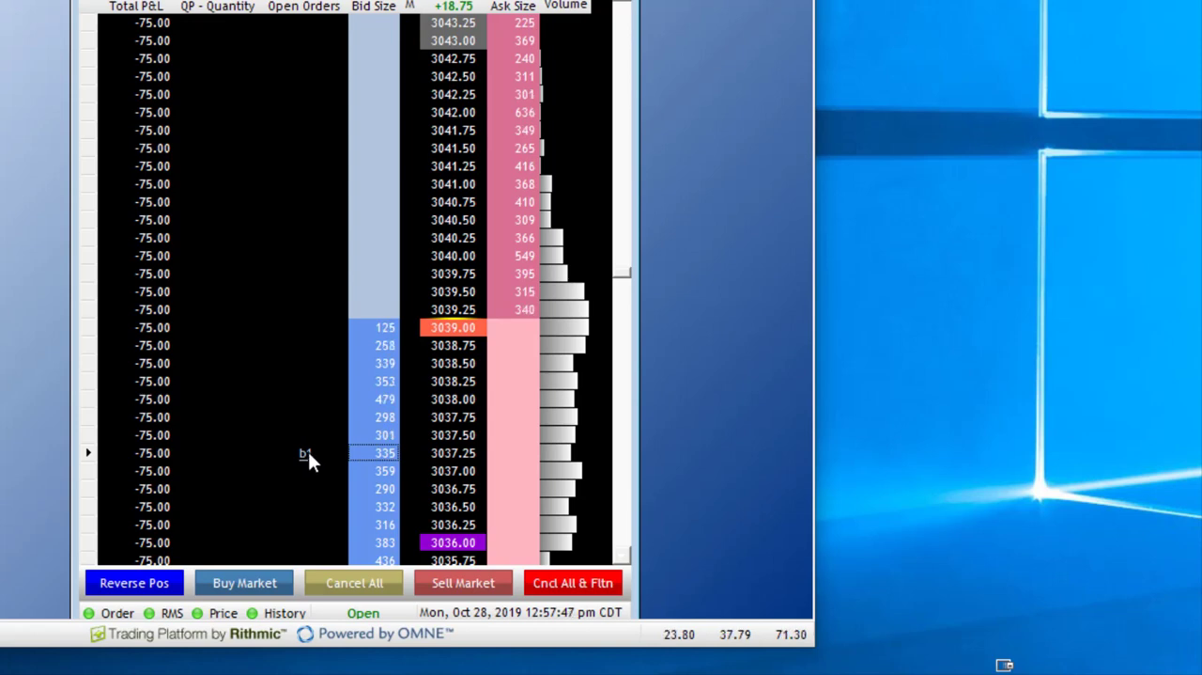
pyautogui.click(308, 451)
pyautogui.click(320, 479)
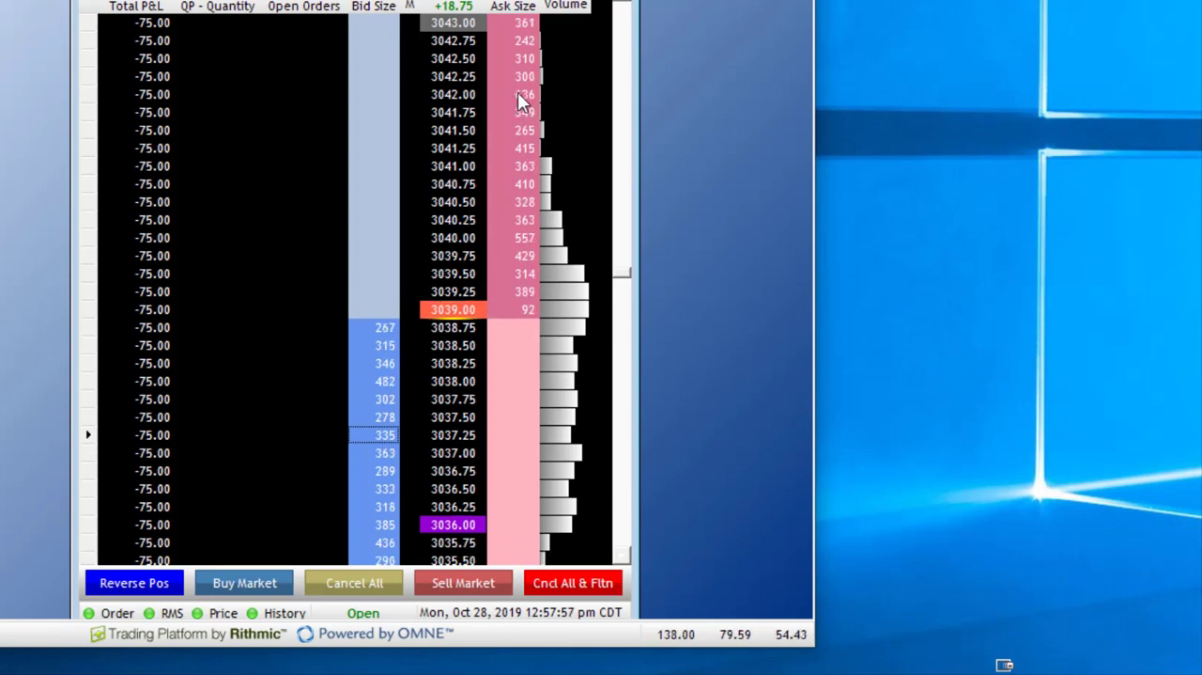
pyautogui.click(517, 93)
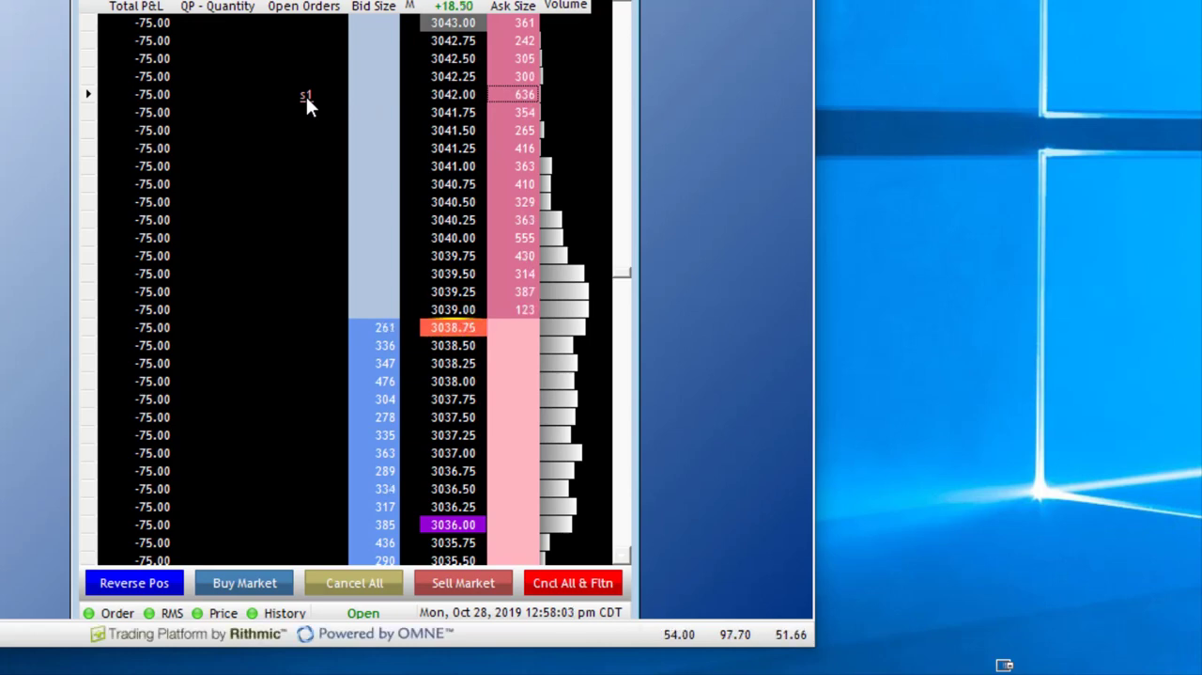
pyautogui.click(318, 118)
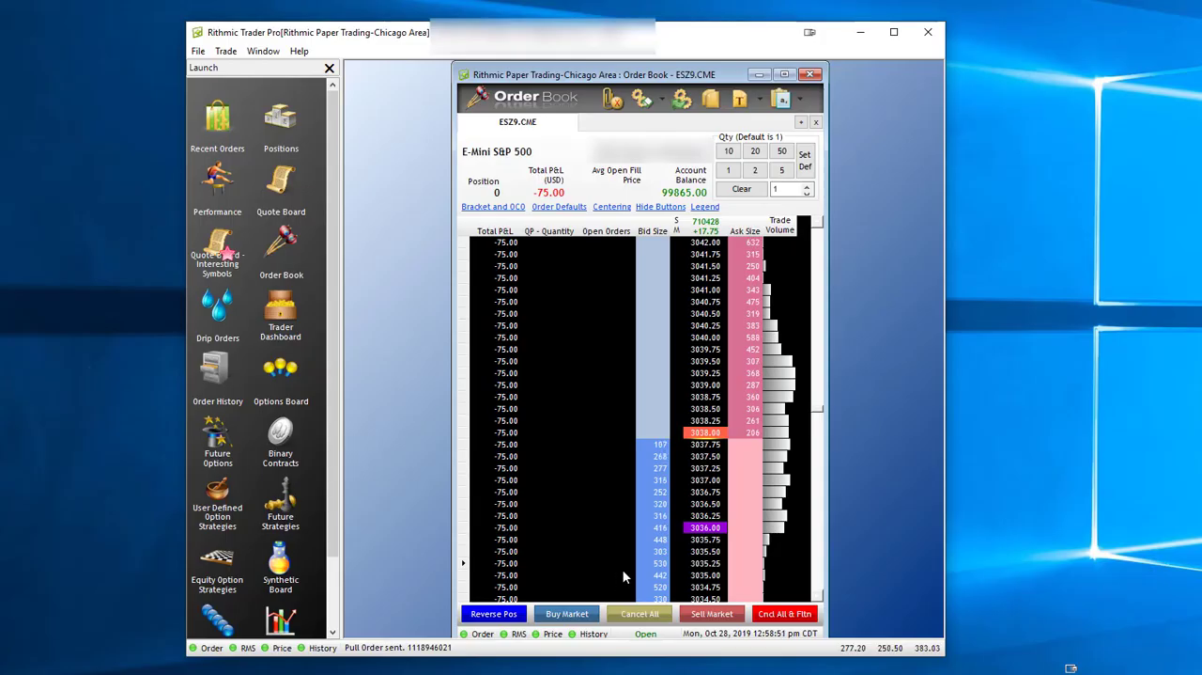
pyautogui.click(665, 527)
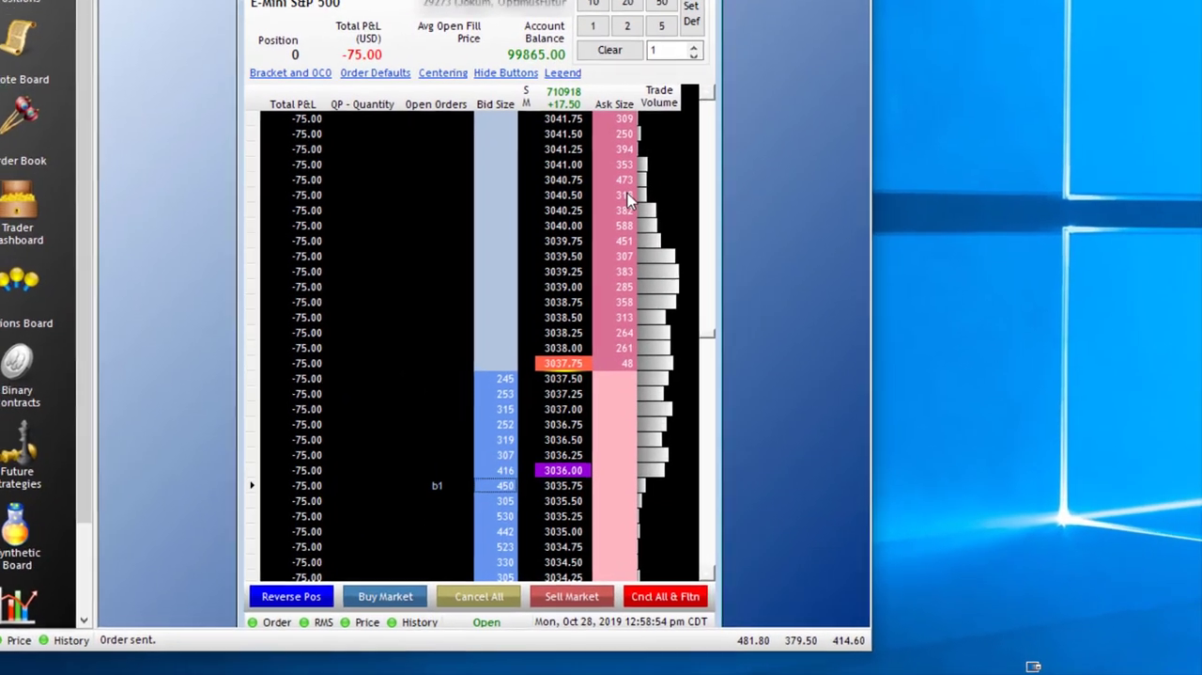
pyautogui.click(757, 301)
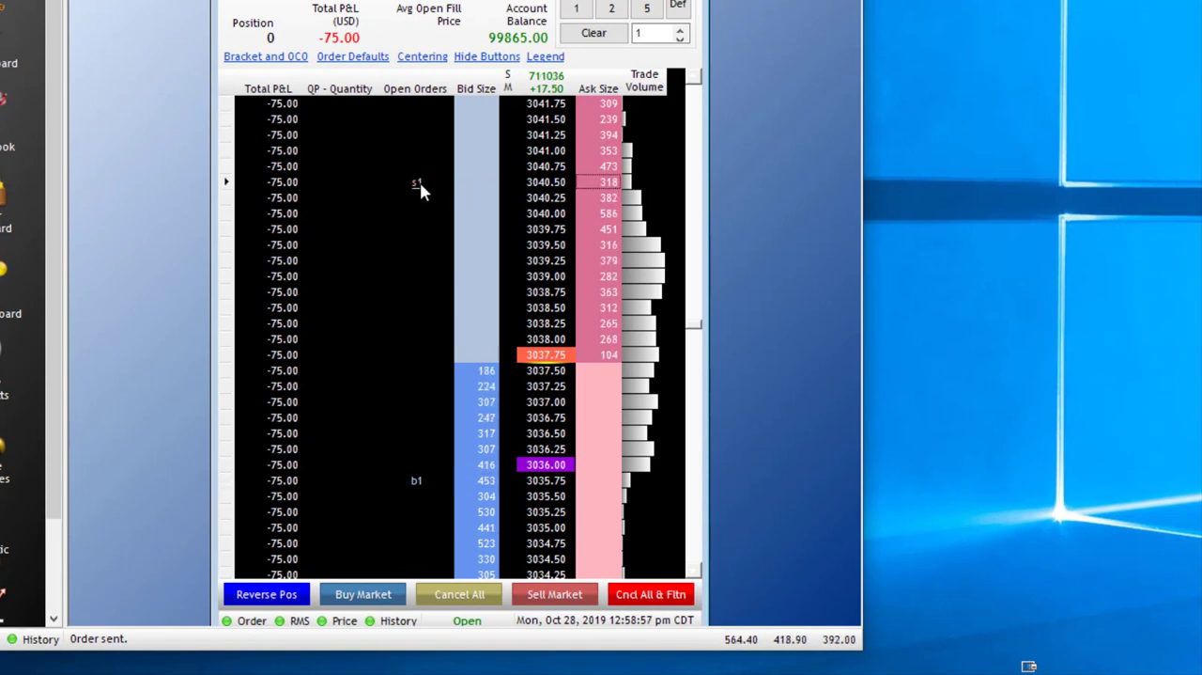
pyautogui.click(437, 596)
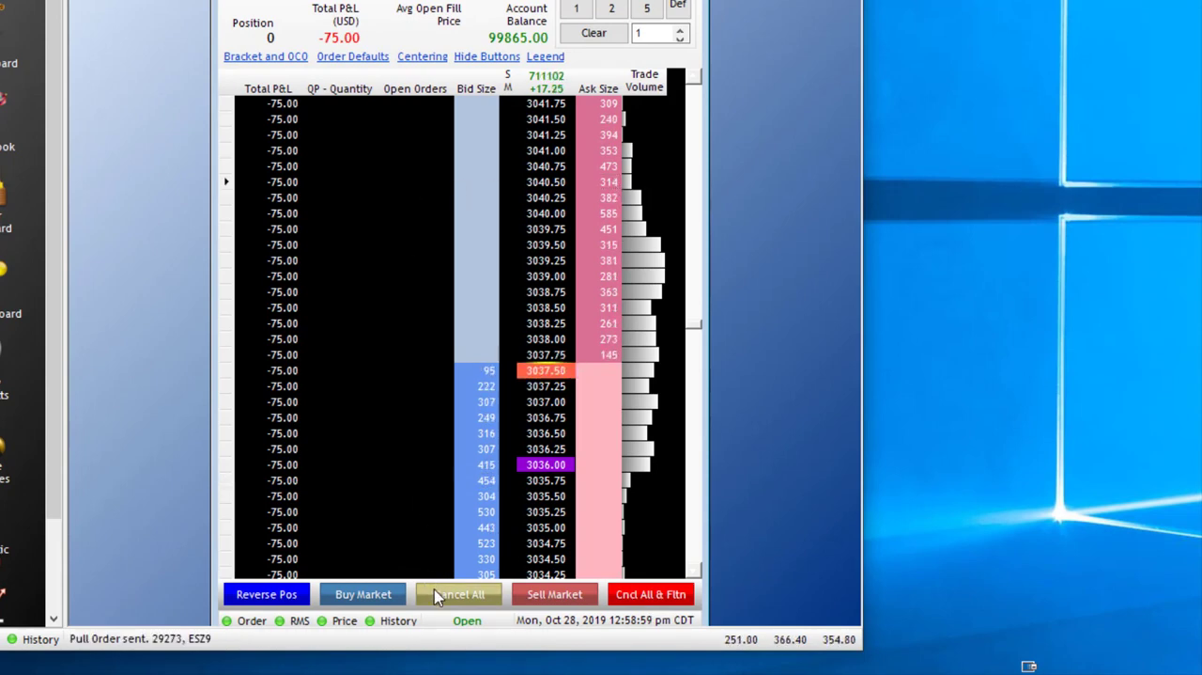